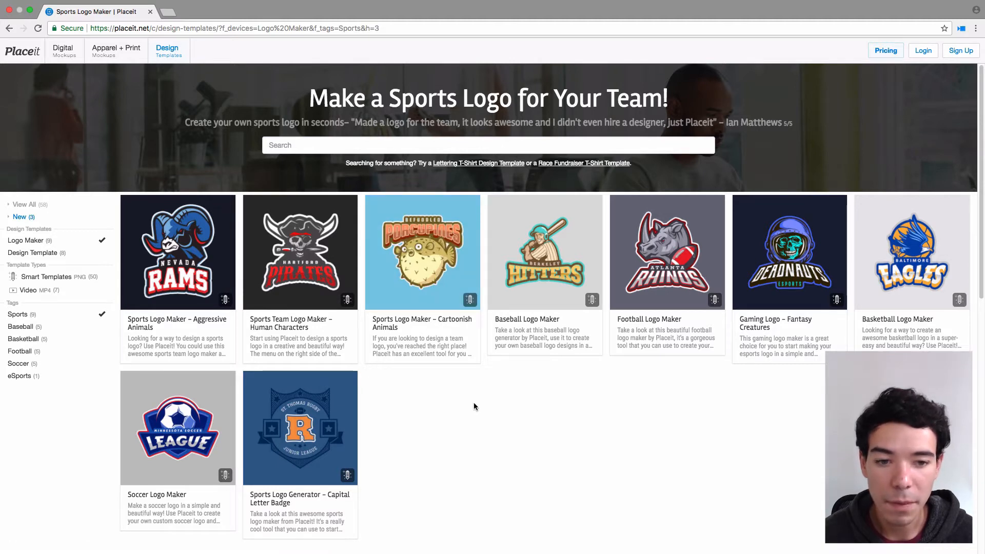
# Step: Open the Football Logo Maker template that shows the rhino holding a football
pyautogui.click(667, 285)
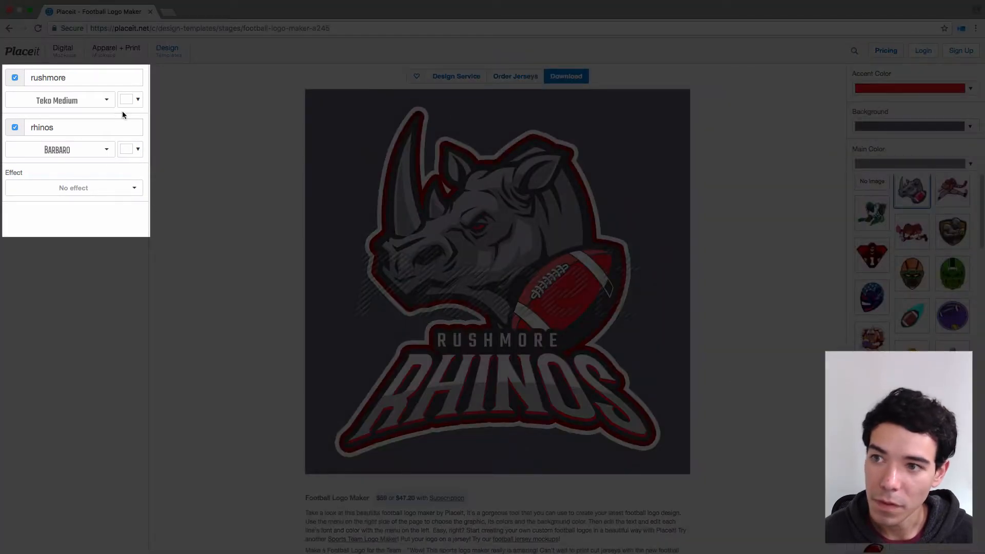
pyautogui.click(179, 234)
pyautogui.moveTo(73, 77); pyautogui.dragTo(7, 80)
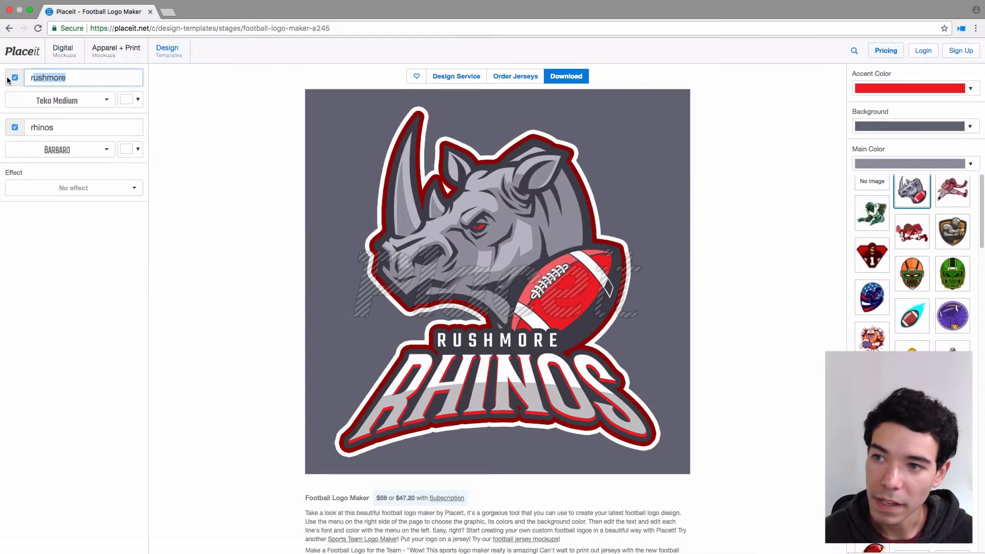
pyautogui.moveTo(66, 131); pyautogui.dragTo(18, 132)
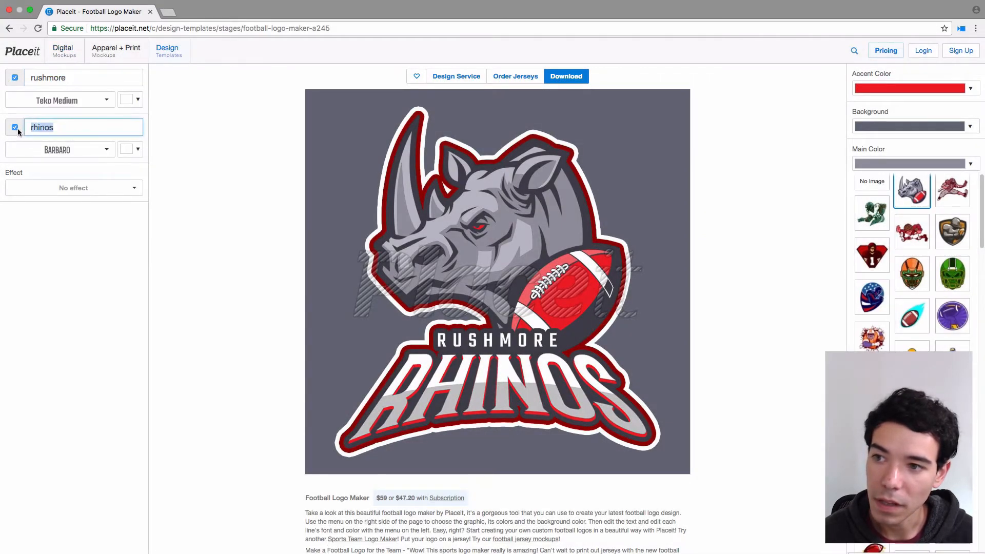
pyautogui.doubleClick(90, 77)
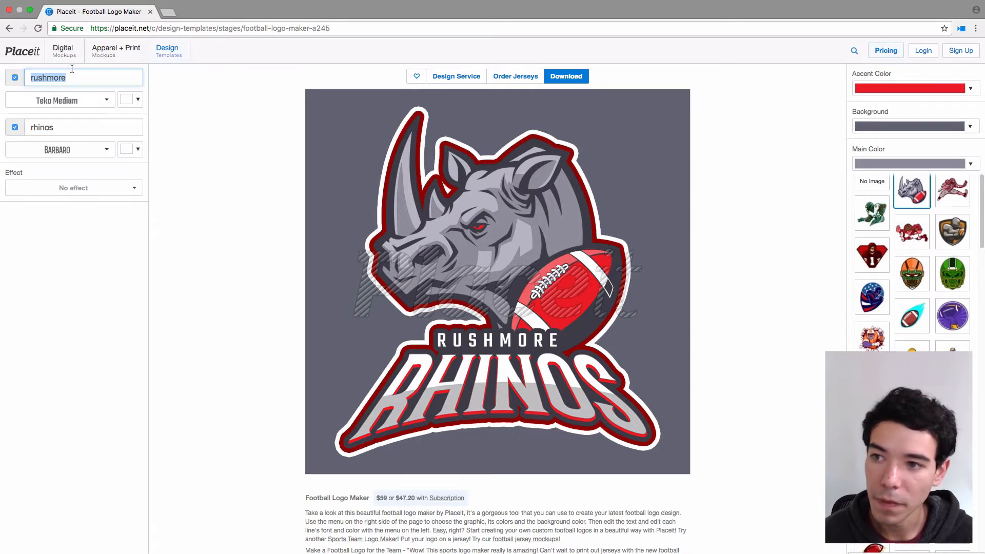
pyautogui.doubleClick(67, 129)
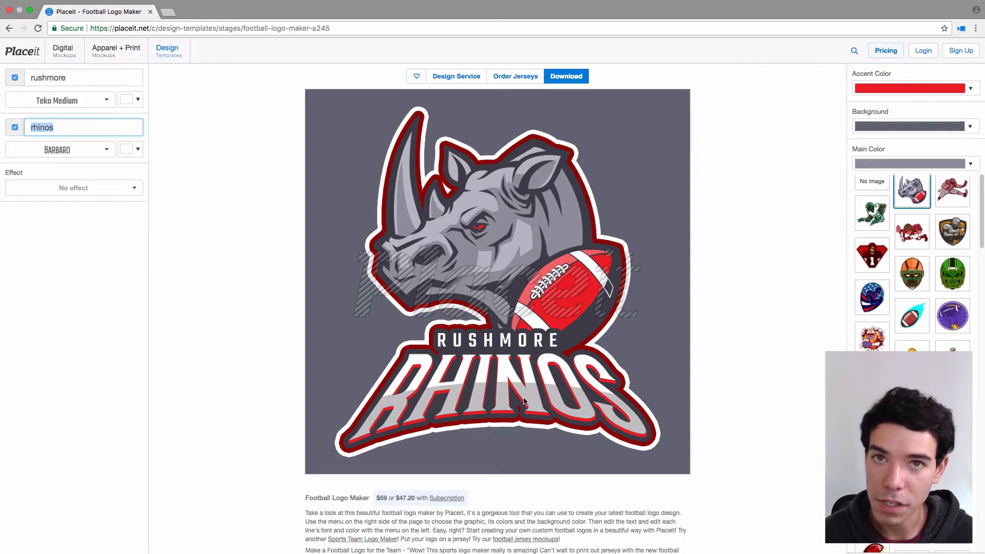
# Step: Replace the logo's first text line with ARIZONA and its second line with BADGERS
pyautogui.click(107, 78)
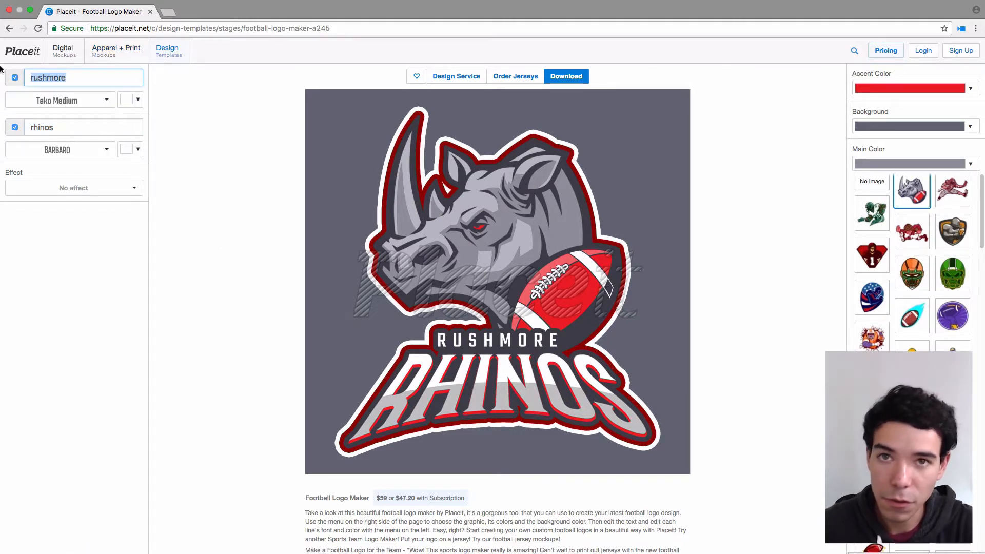
pyautogui.write('AR')
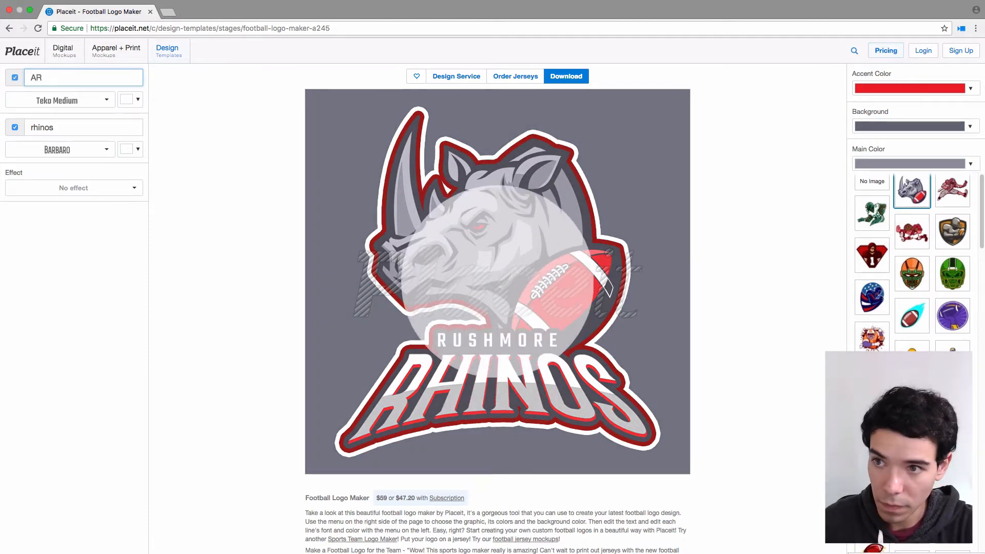
pyautogui.press('BackSpace')
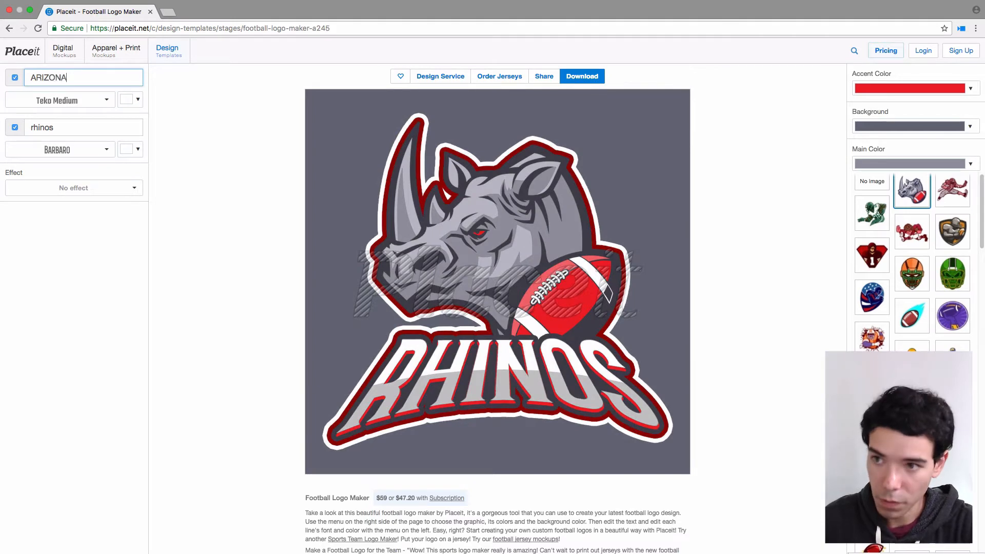
pyautogui.moveTo(73, 128); pyautogui.dragTo(8, 127)
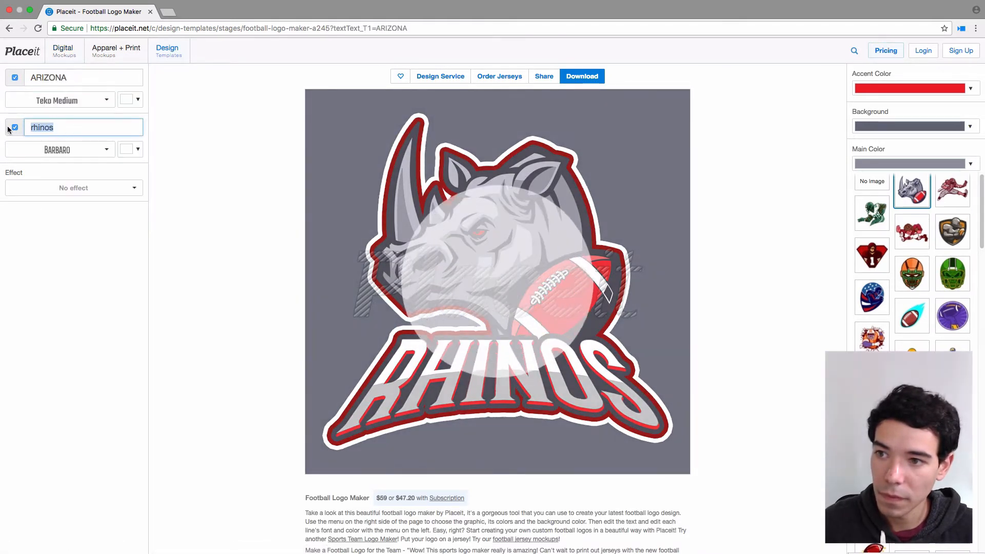
pyautogui.write('BADGERS')
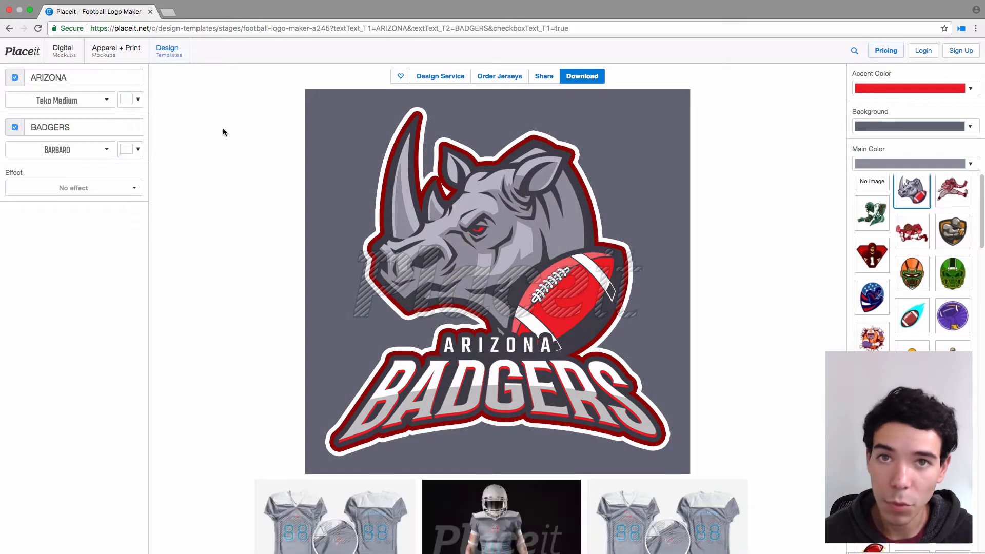
# Step: Hide the ARIZONA text line in the logo and show it again
pyautogui.click(16, 79)
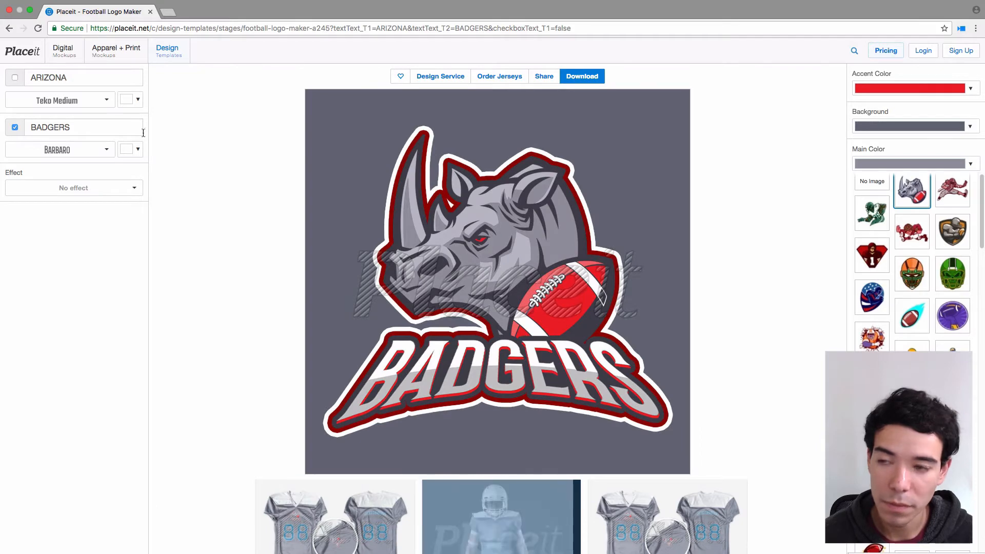
pyautogui.click(16, 78)
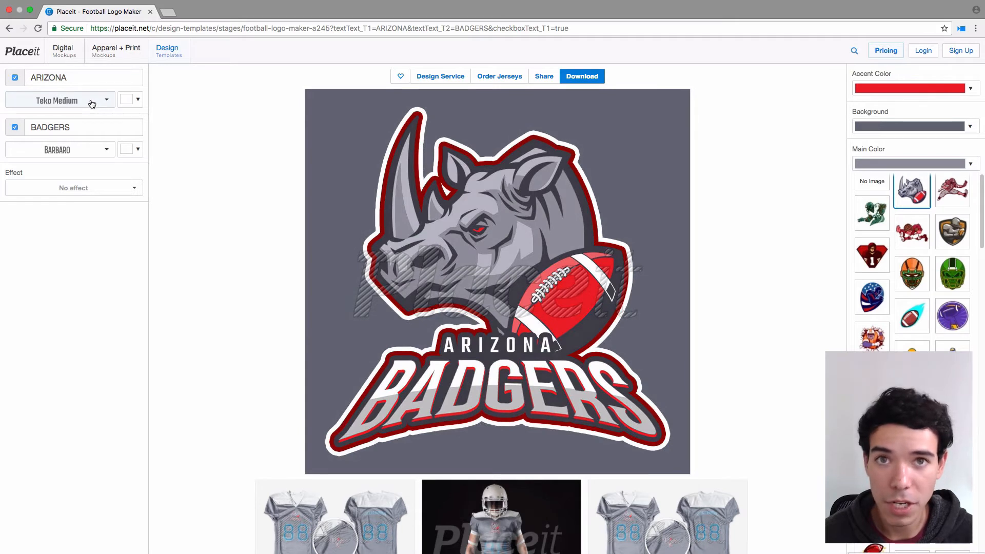
# Step: Set the font of the ARIZONA text line to Economica B
pyautogui.click(92, 105)
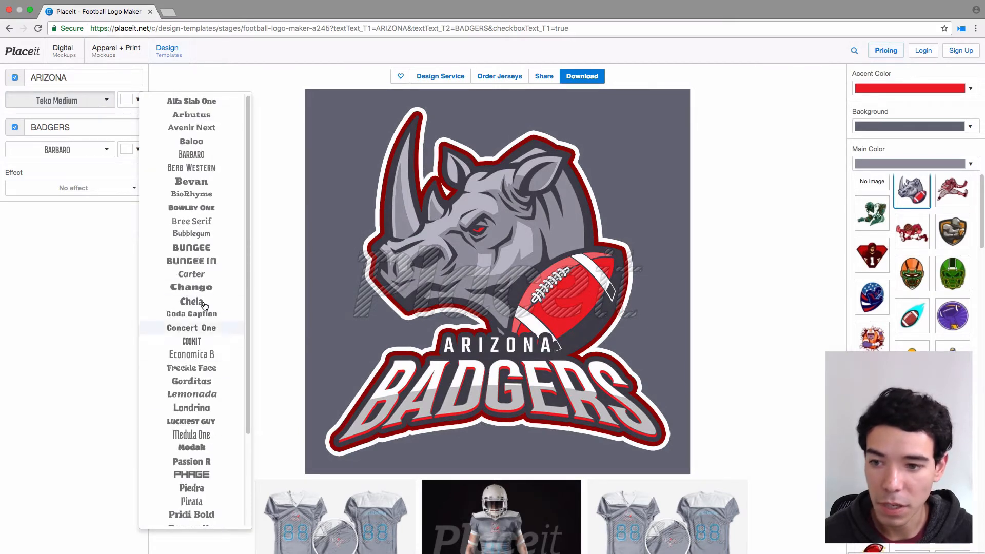
pyautogui.scroll(-3, 206, 354)
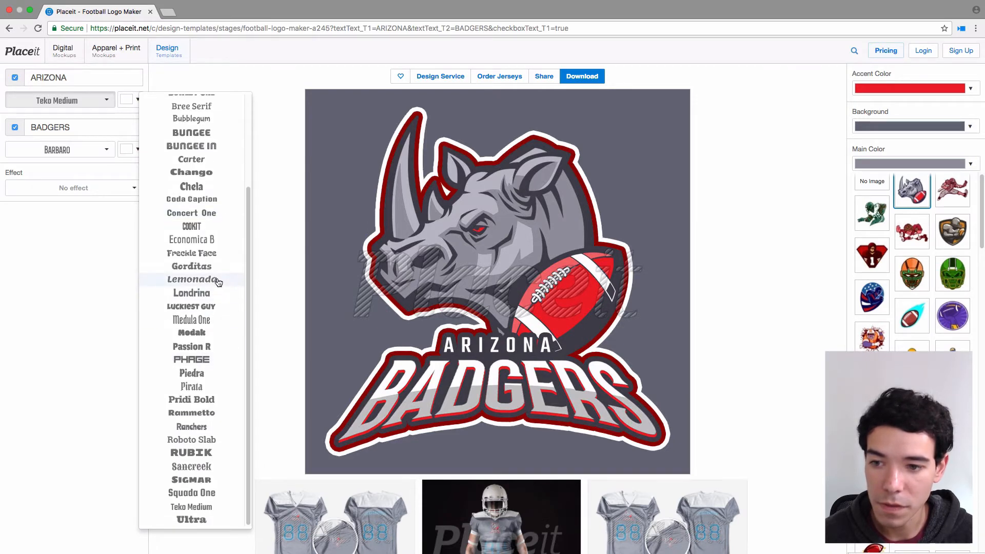
pyautogui.click(217, 240)
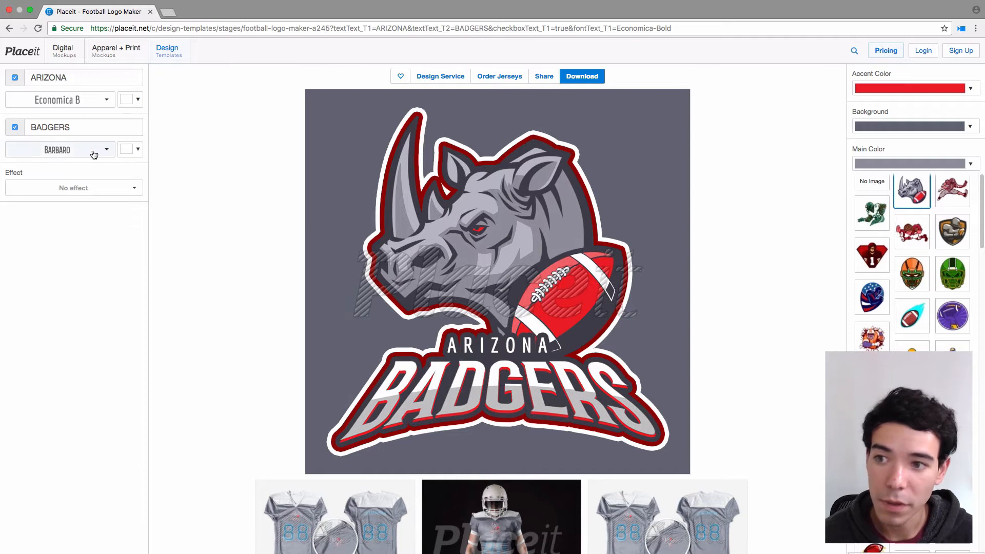
# Step: Try a light peach colour on the ARIZONA text line and return it to white
pyautogui.click(127, 102)
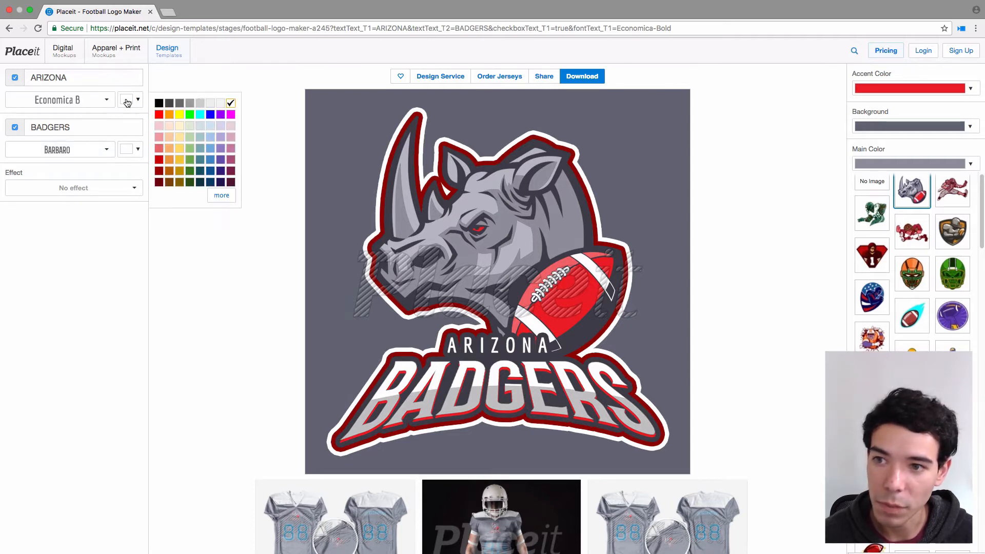
pyautogui.click(170, 126)
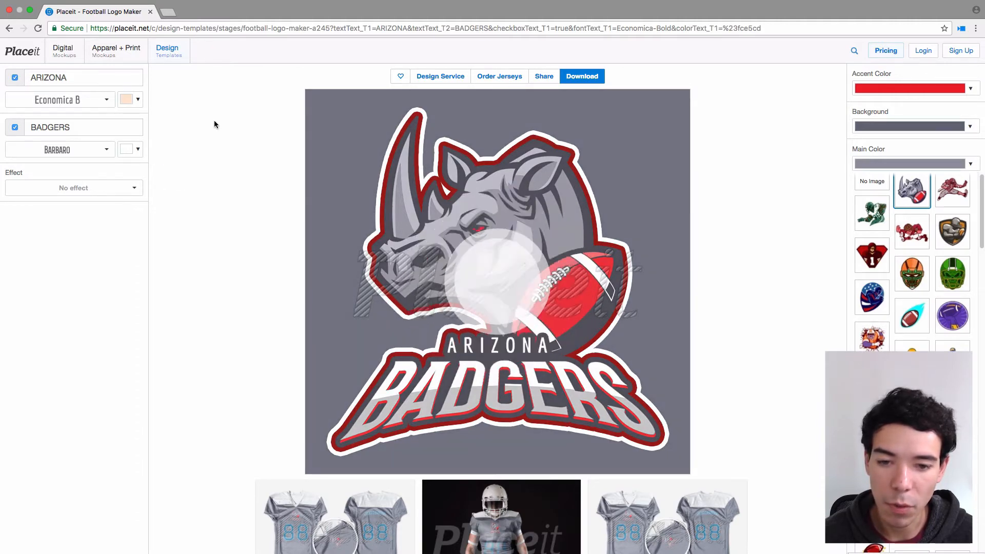
pyautogui.click(132, 99)
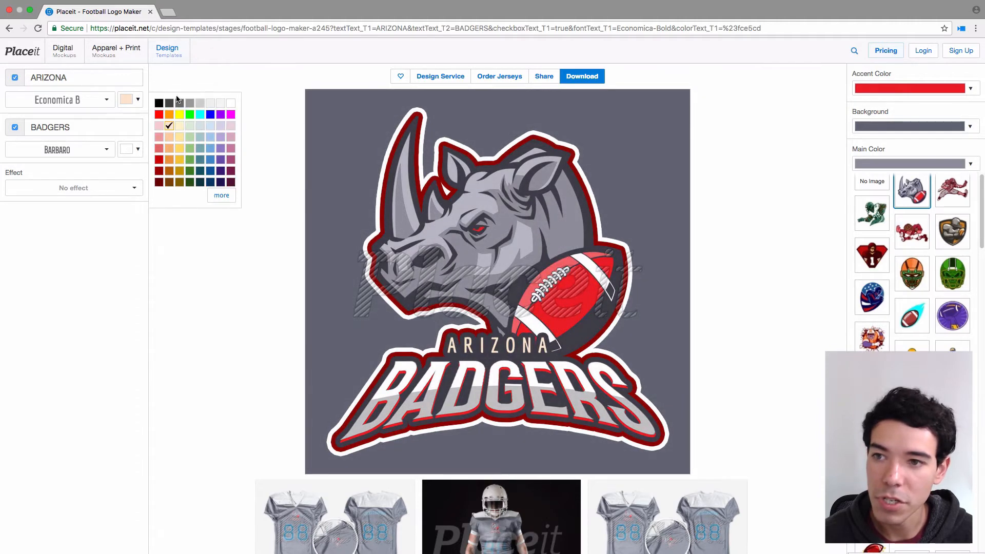
pyautogui.click(231, 105)
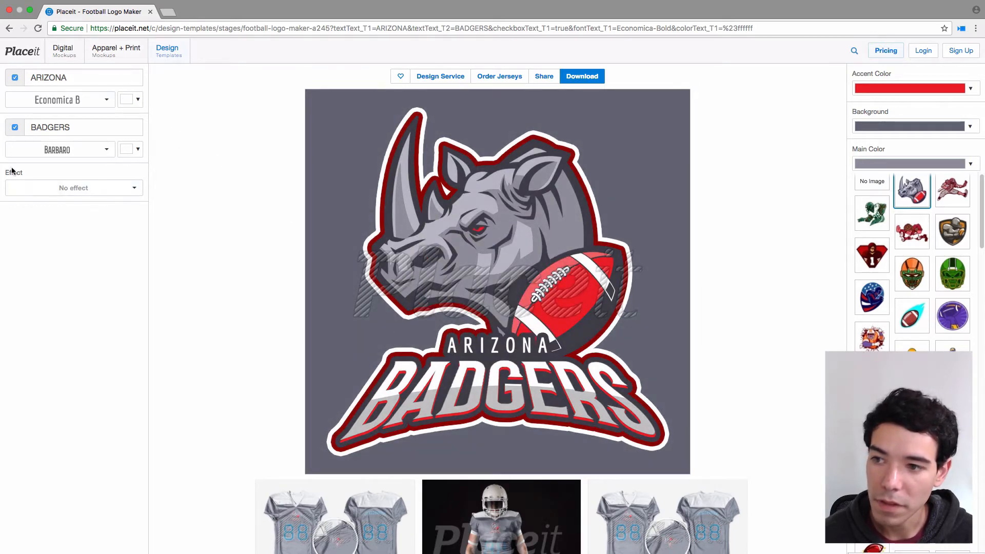
# Step: Try the first two curved text effects on the logo lettering and return the setting to No effect
pyautogui.click(80, 198)
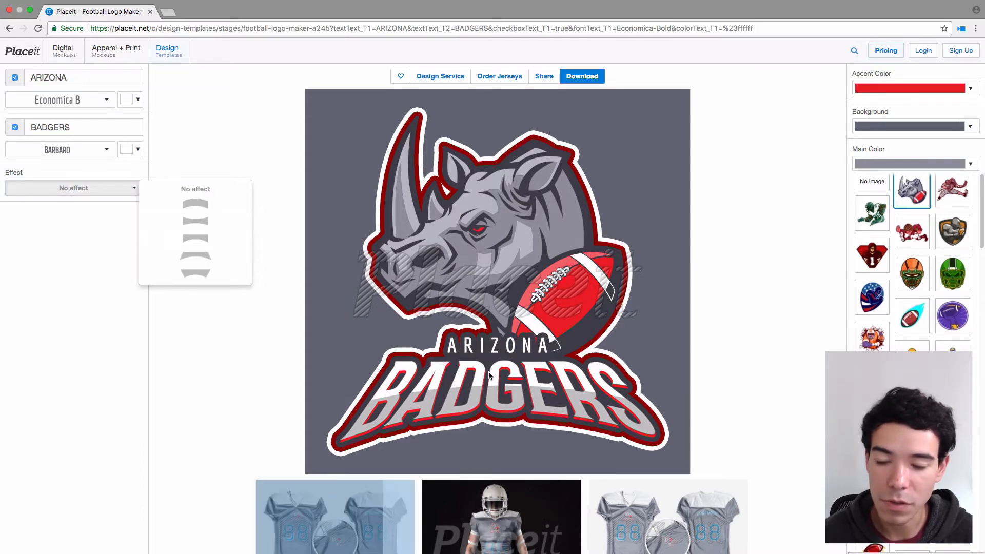
pyautogui.click(208, 214)
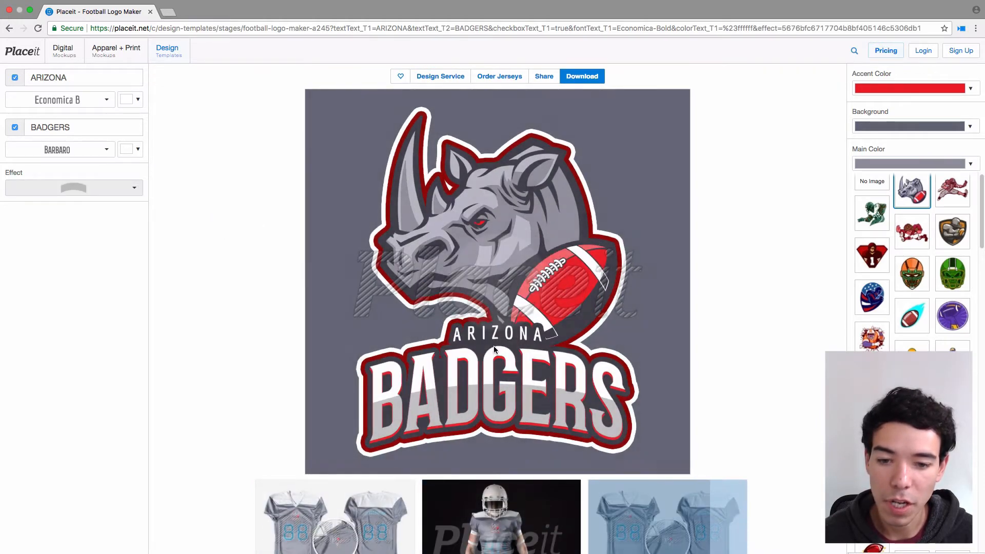
pyautogui.click(115, 191)
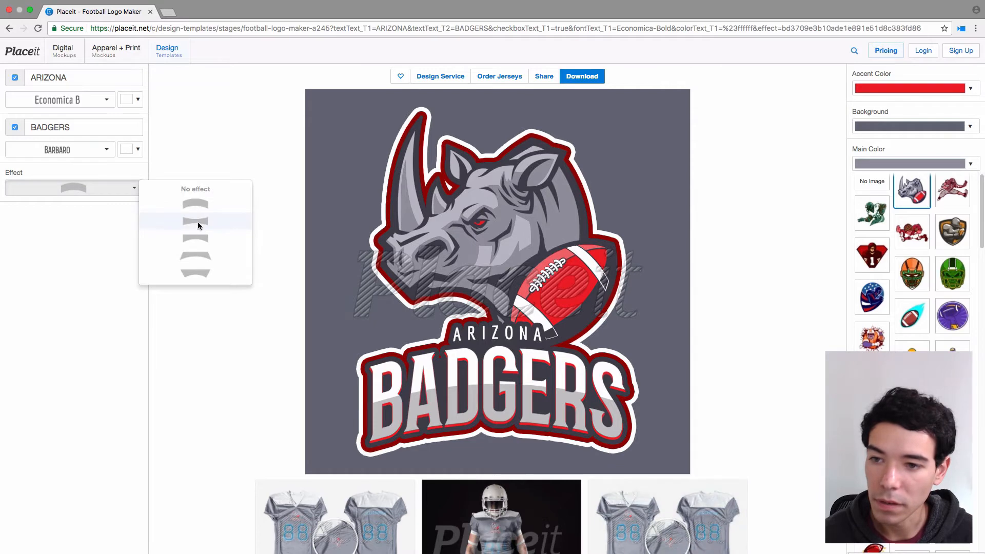
pyautogui.click(198, 222)
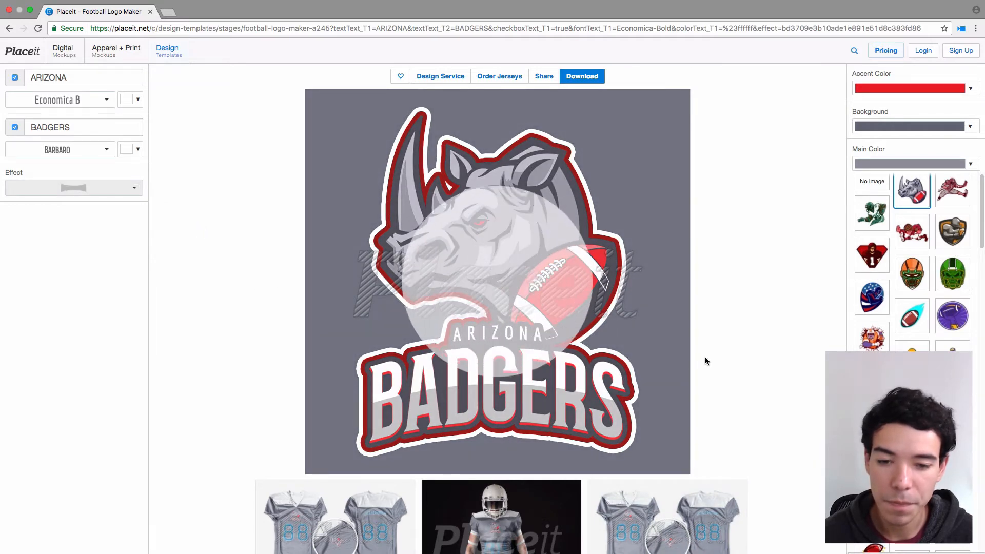
pyautogui.click(128, 189)
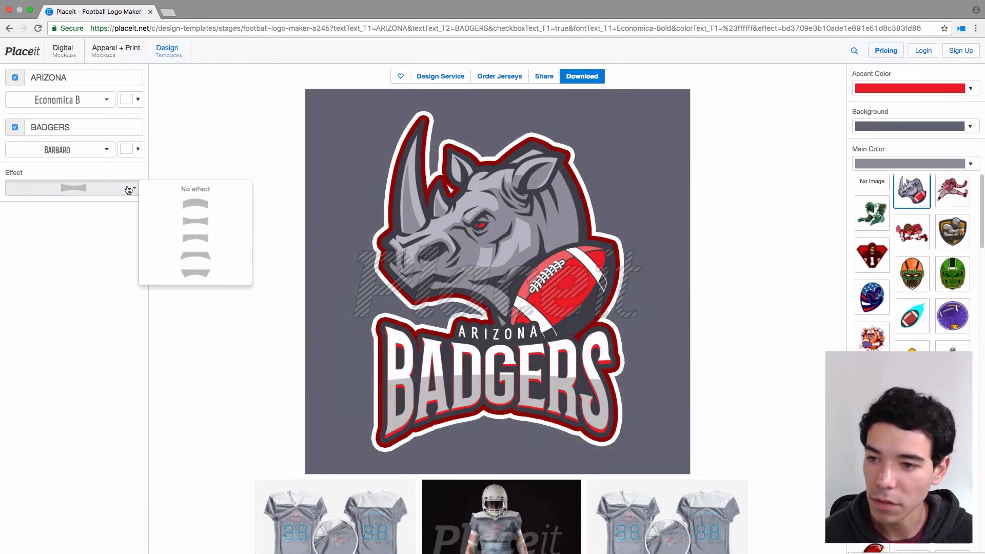
pyautogui.click(207, 190)
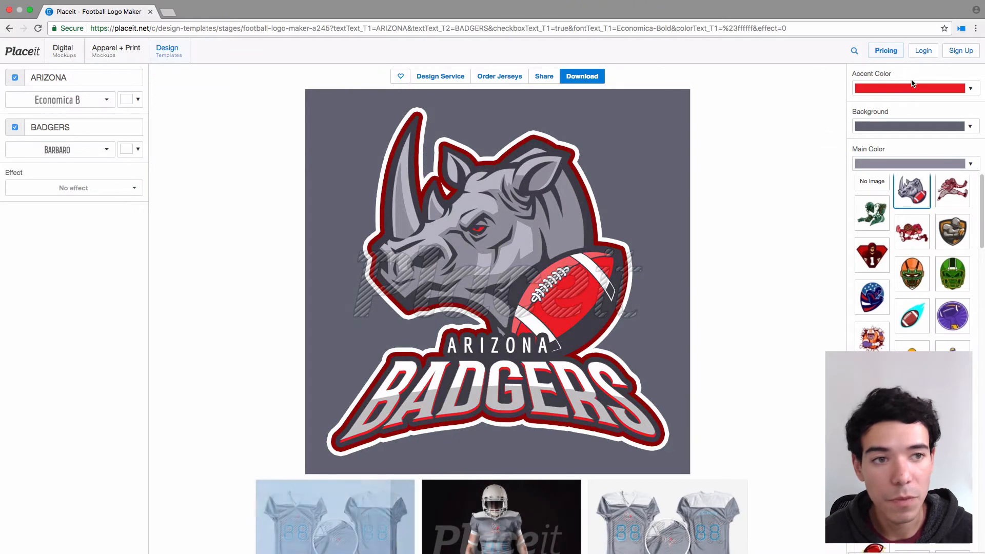
pyautogui.click(901, 92)
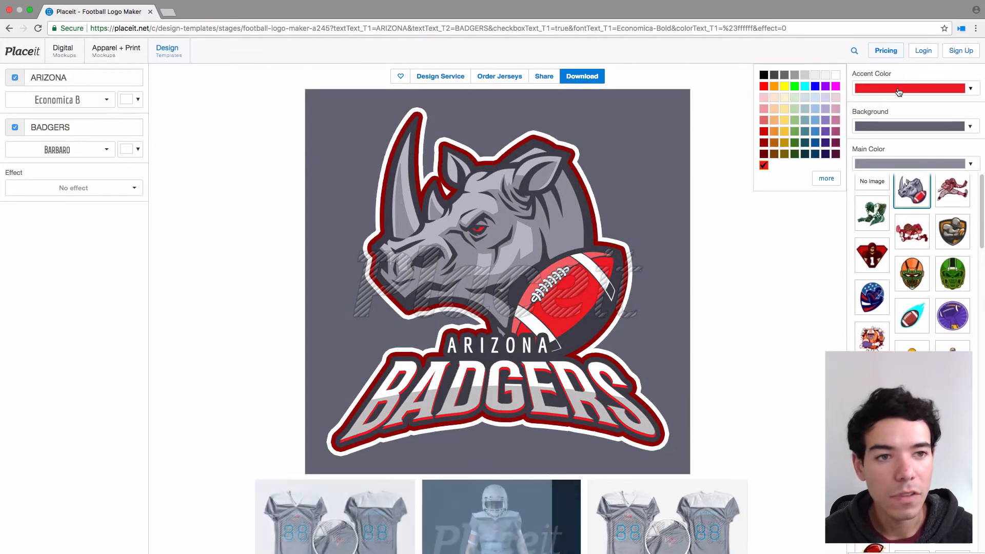
pyautogui.click(903, 72)
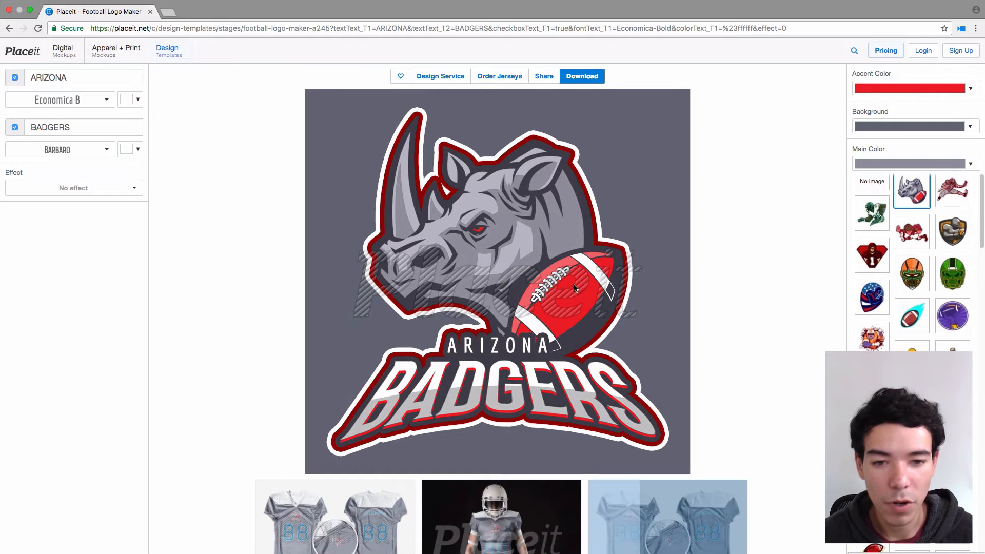
pyautogui.click(885, 92)
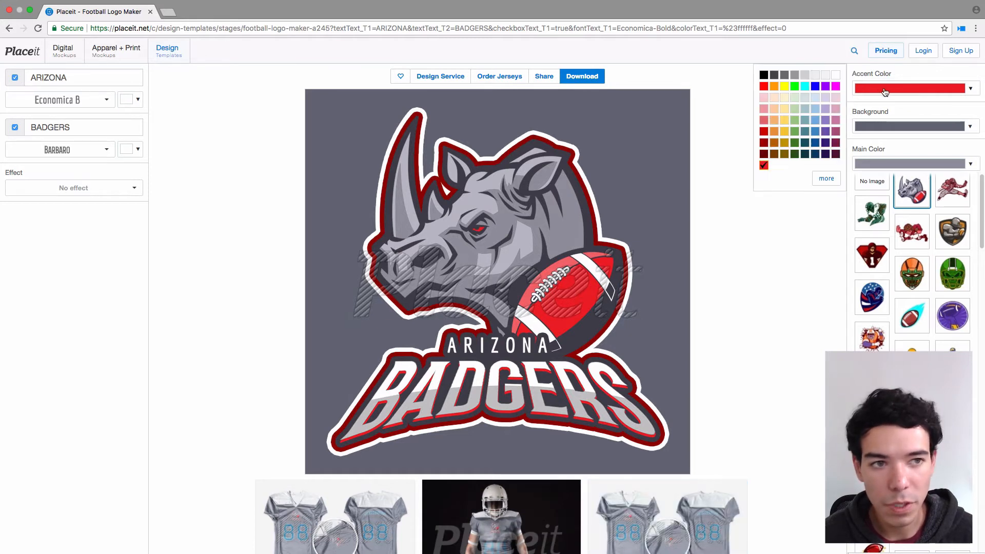
pyautogui.click(885, 72)
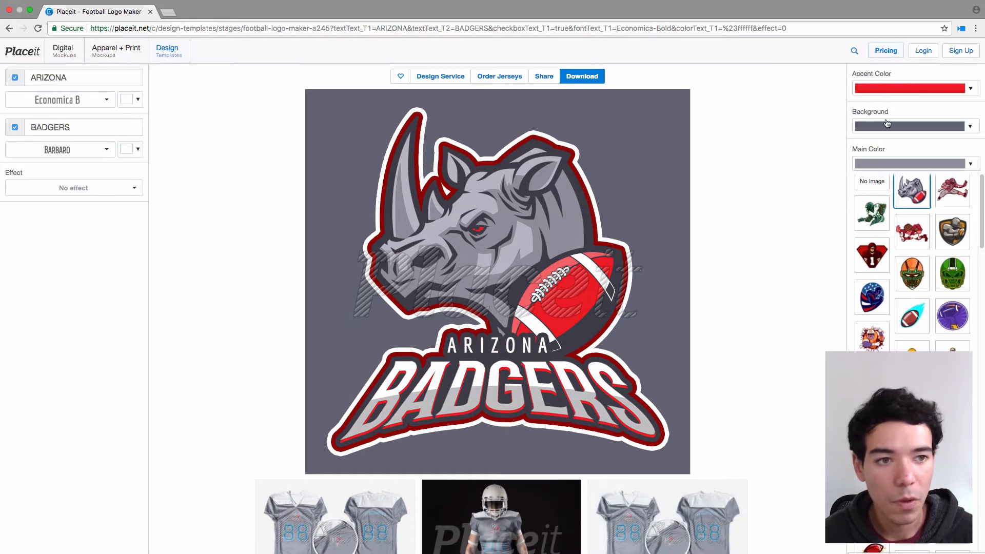
pyautogui.click(888, 128)
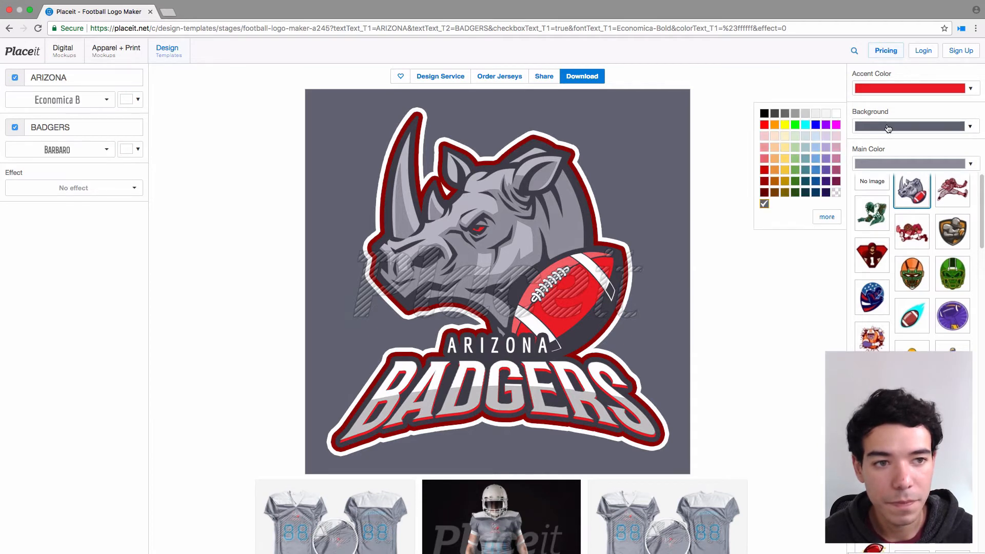
pyautogui.click(888, 128)
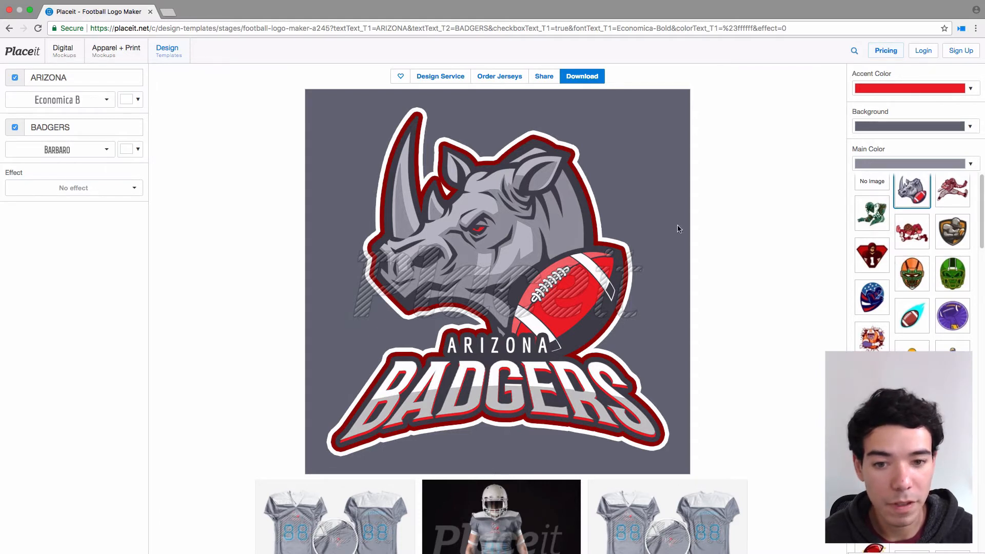
# Step: Replace the rhino graphic with the badger in front of a football
pyautogui.scroll(-15, 917, 247)
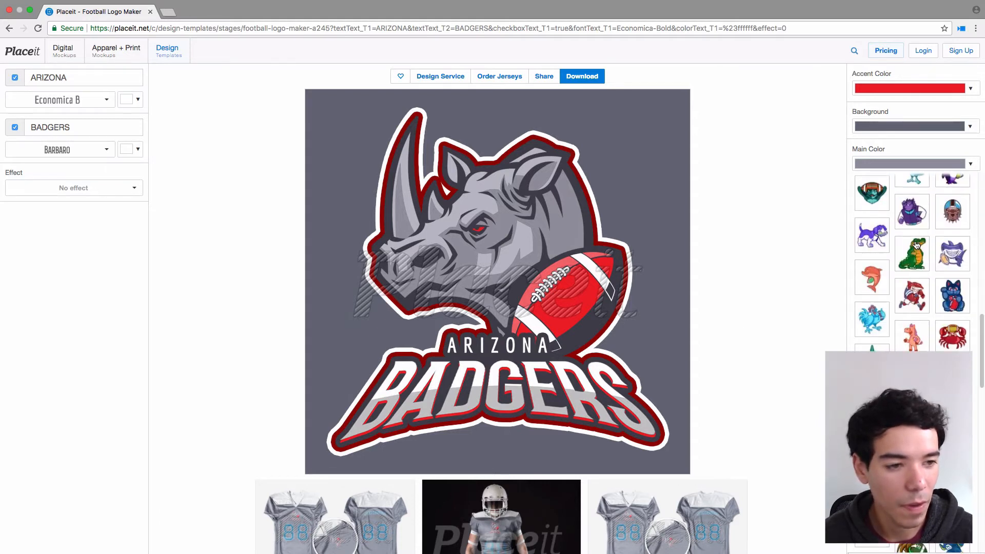
pyautogui.scroll(-15, 917, 245)
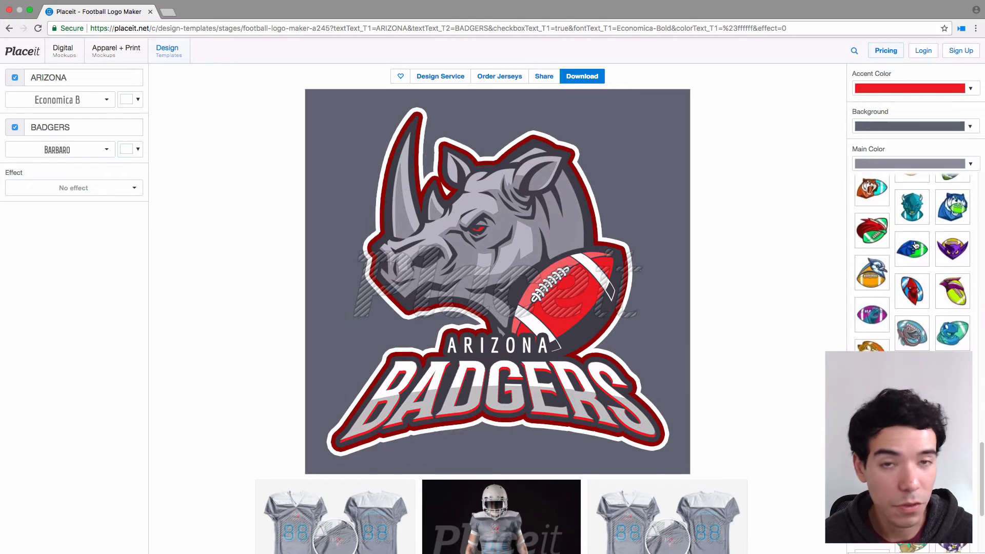
pyautogui.scroll(-5, 917, 245)
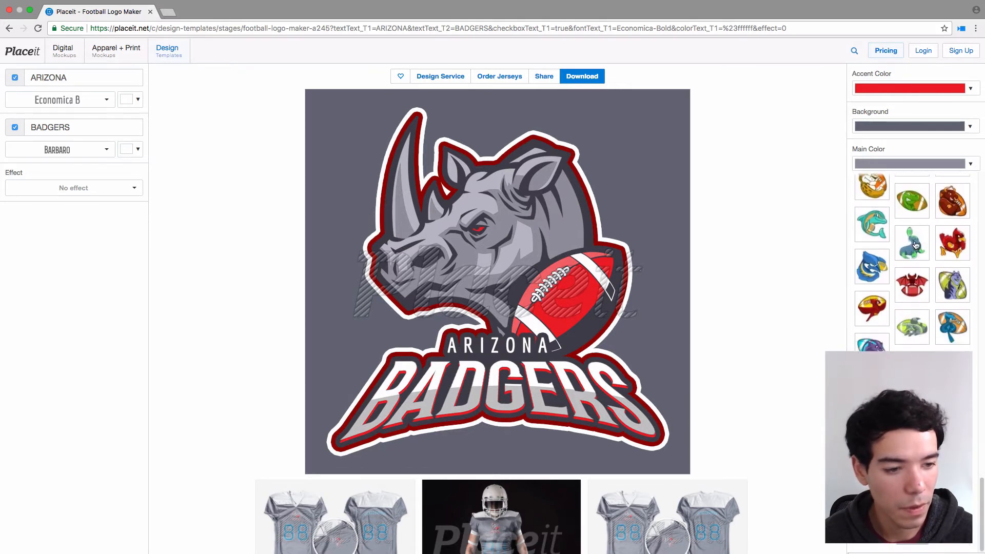
pyautogui.click(872, 345)
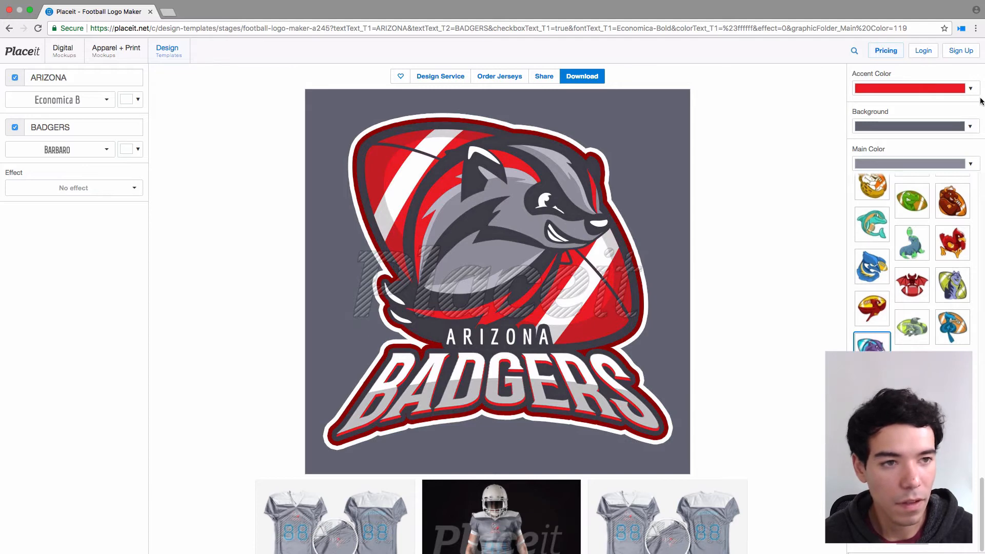
# Step: Try the pale blue swatch #cfe2f3 as the logo's accent color
pyautogui.click(925, 95)
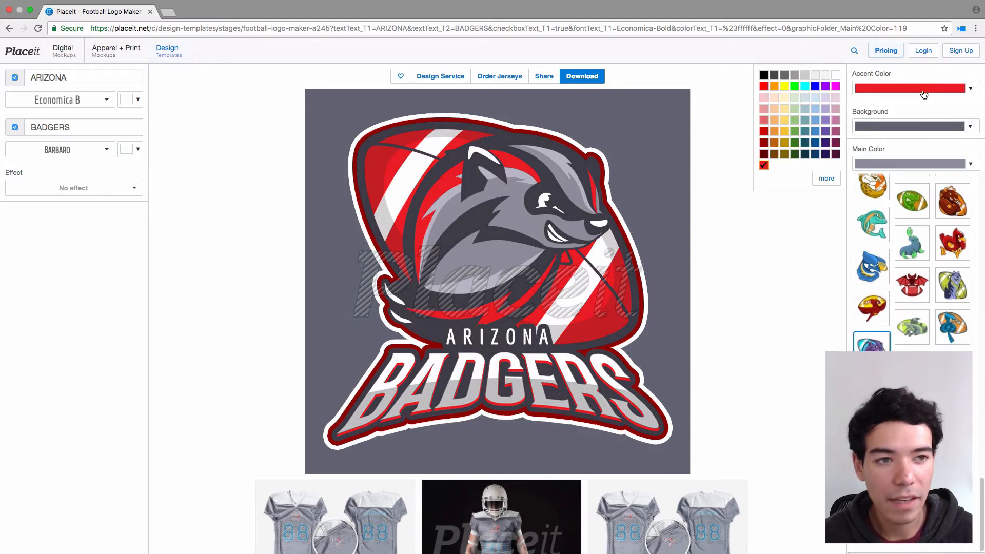
pyautogui.click(816, 99)
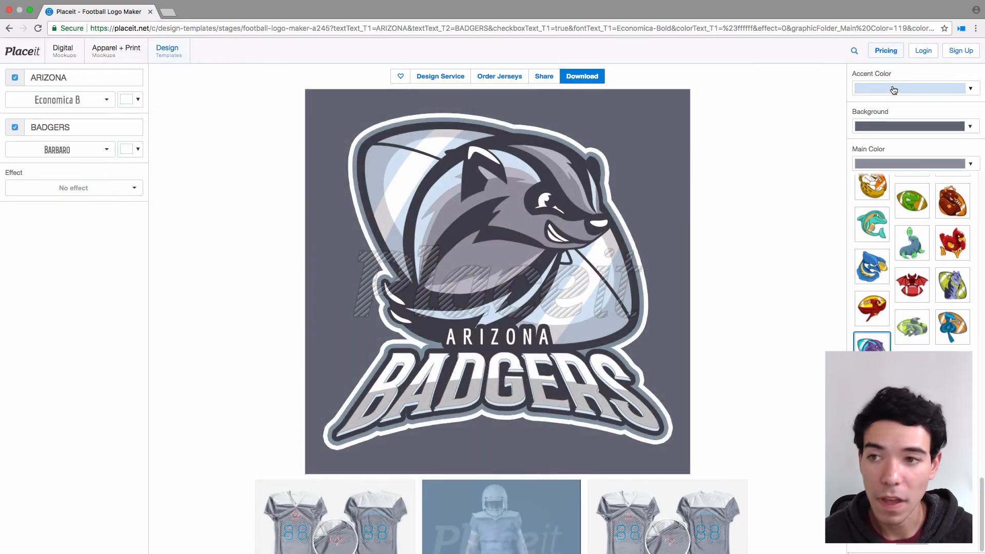
pyautogui.click(134, 100)
pyautogui.click(187, 76)
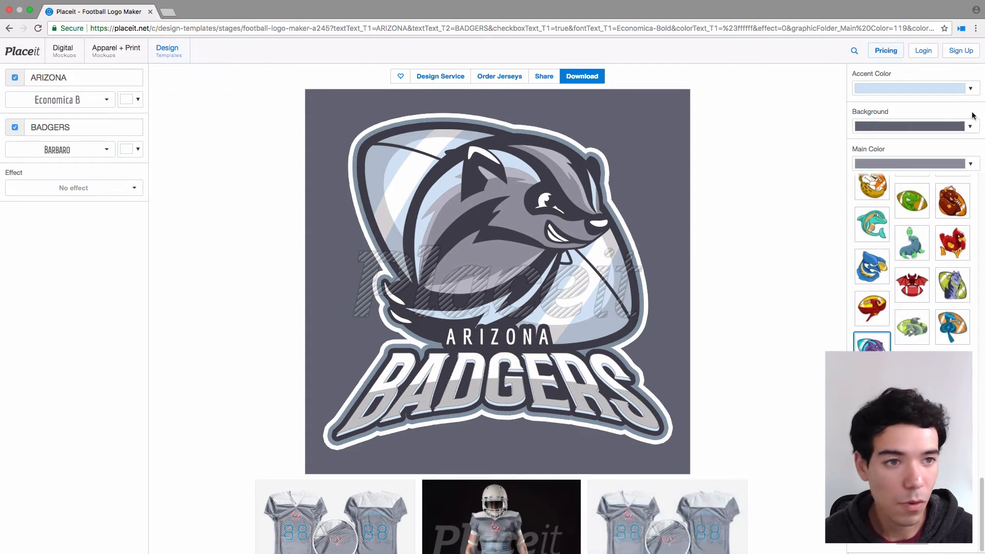
# Step: Set the accent color to the custom sky blue #7ac4ec by adjusting its shade and hue
pyautogui.click(973, 90)
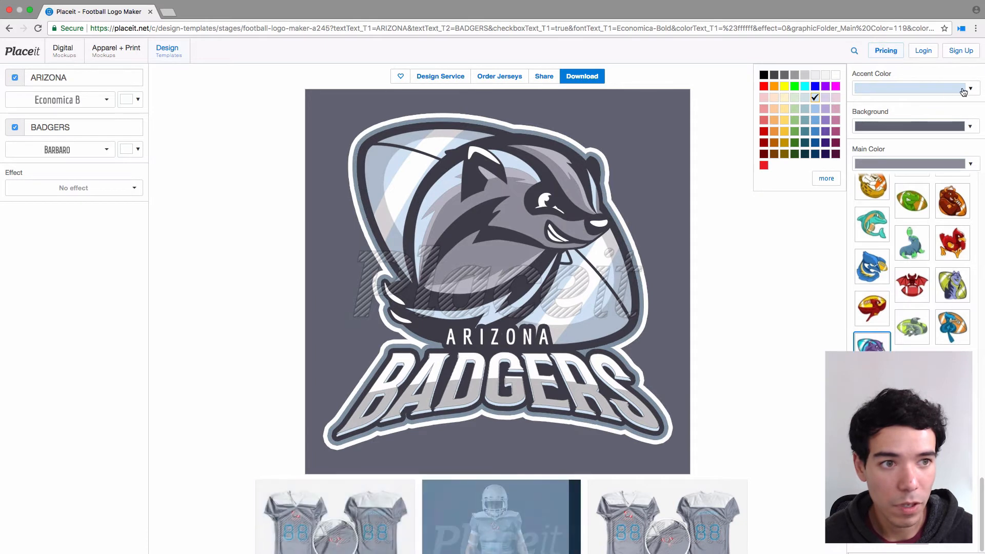
pyautogui.click(973, 88)
pyautogui.click(973, 91)
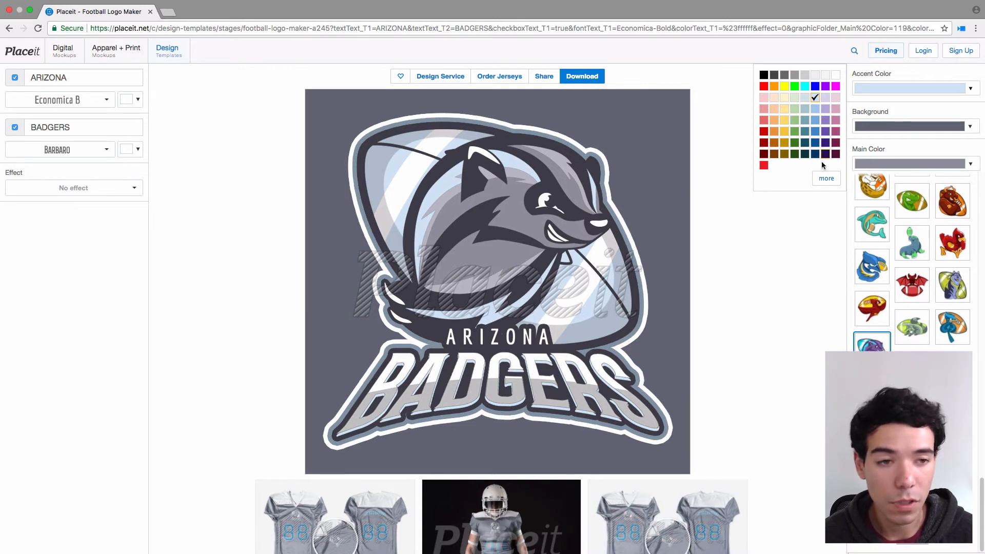
pyautogui.click(822, 177)
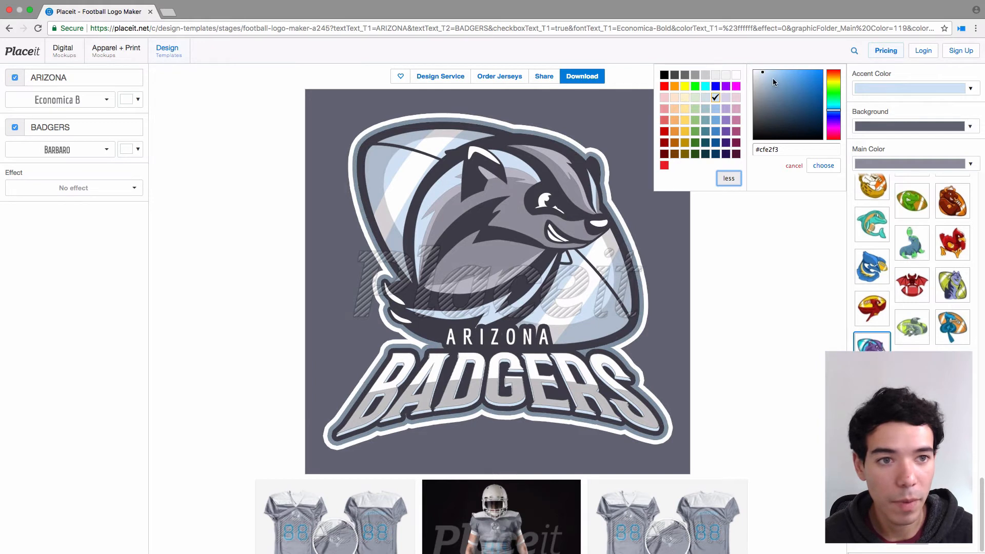
pyautogui.moveTo(773, 78)
pyautogui.mouseDown()
pyautogui.moveTo(805, 85)
pyautogui.moveTo(788, 77)
pyautogui.mouseUp()
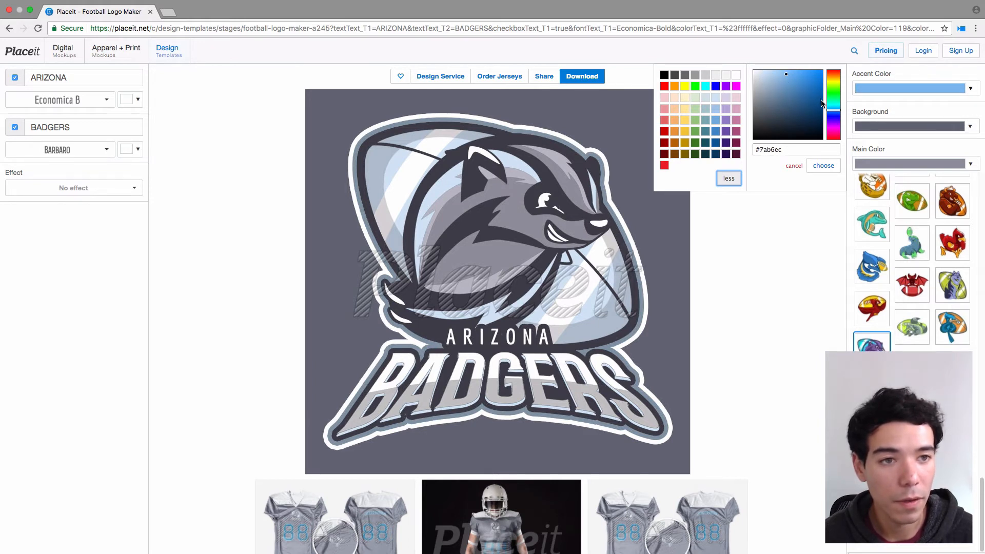
pyautogui.moveTo(834, 110); pyautogui.dragTo(836, 109)
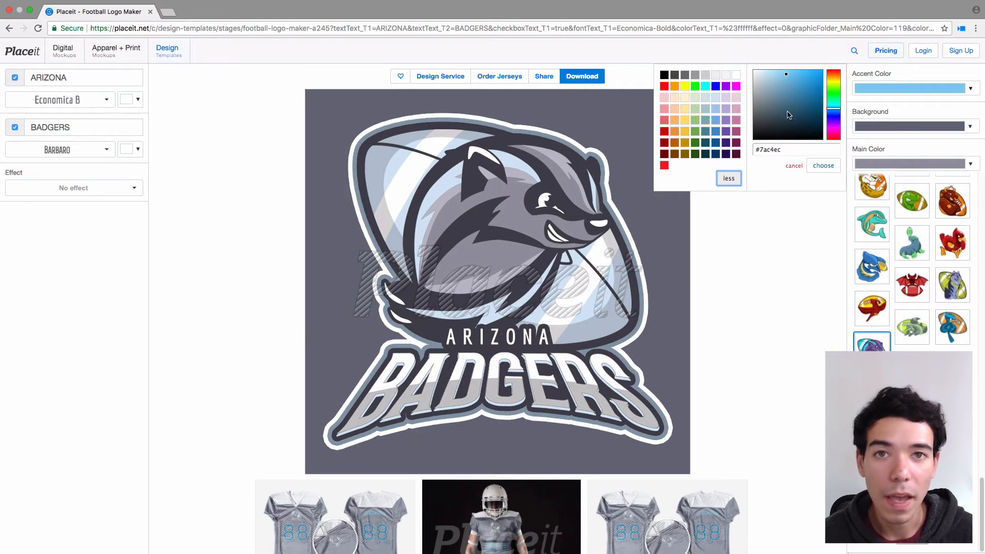
pyautogui.moveTo(787, 150); pyautogui.dragTo(753, 151)
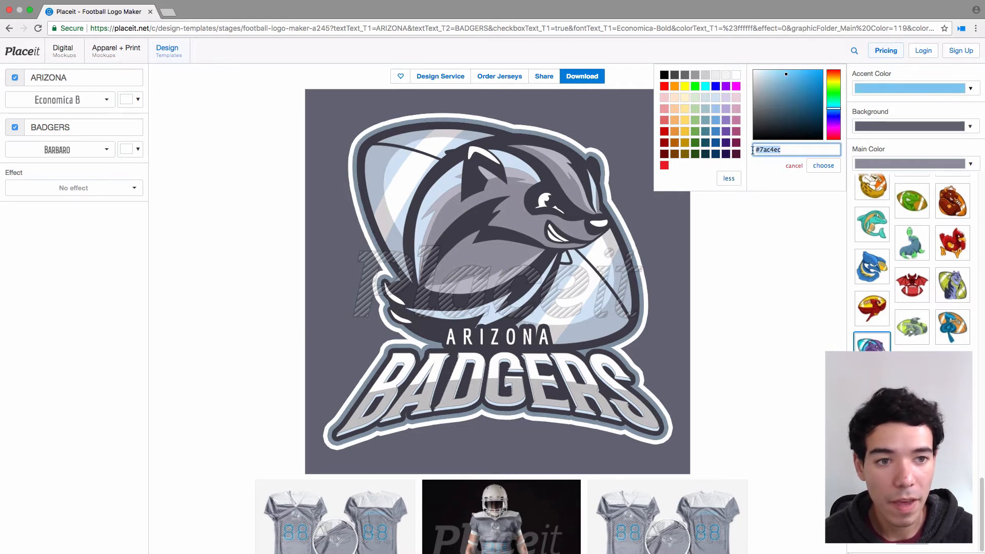
pyautogui.click(791, 150)
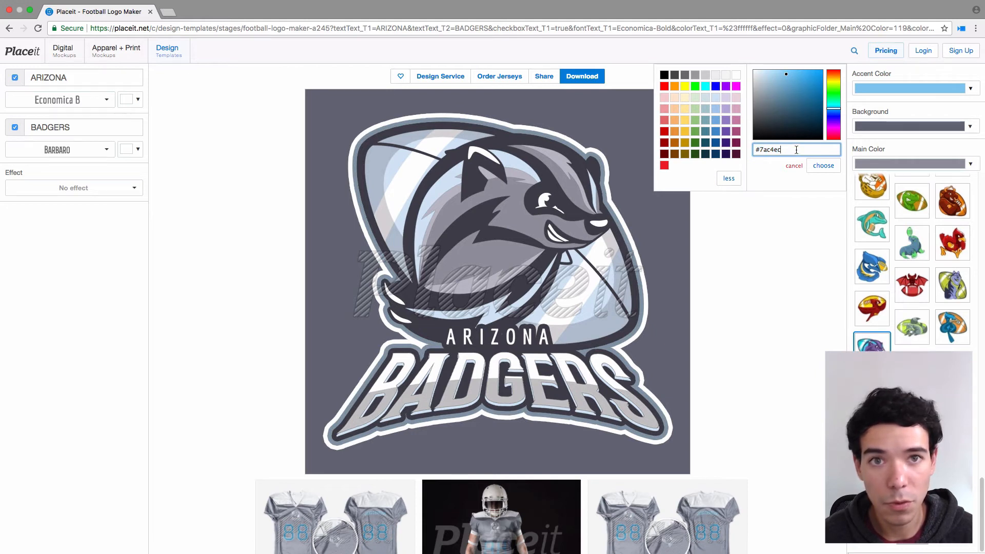
pyautogui.moveTo(796, 150); pyautogui.dragTo(754, 151)
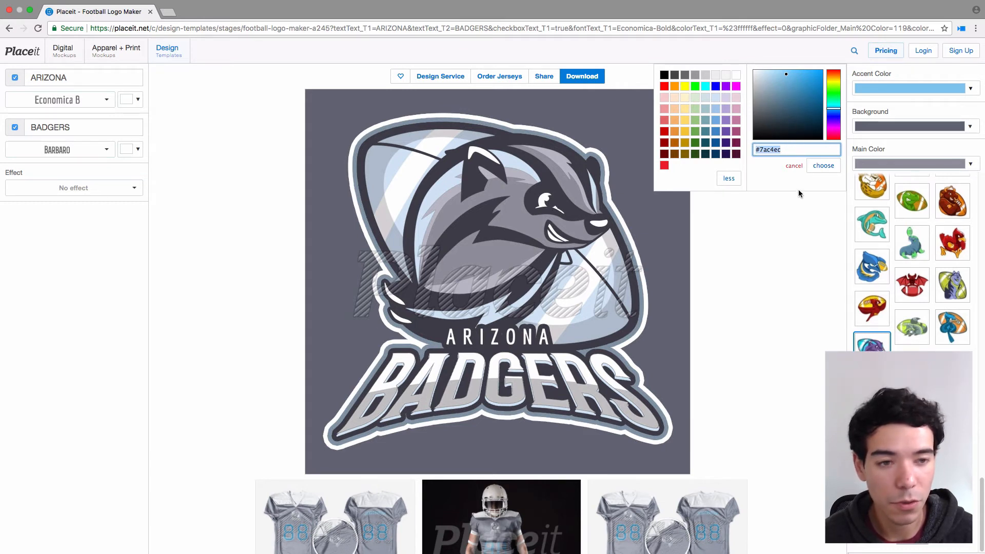
pyautogui.click(797, 217)
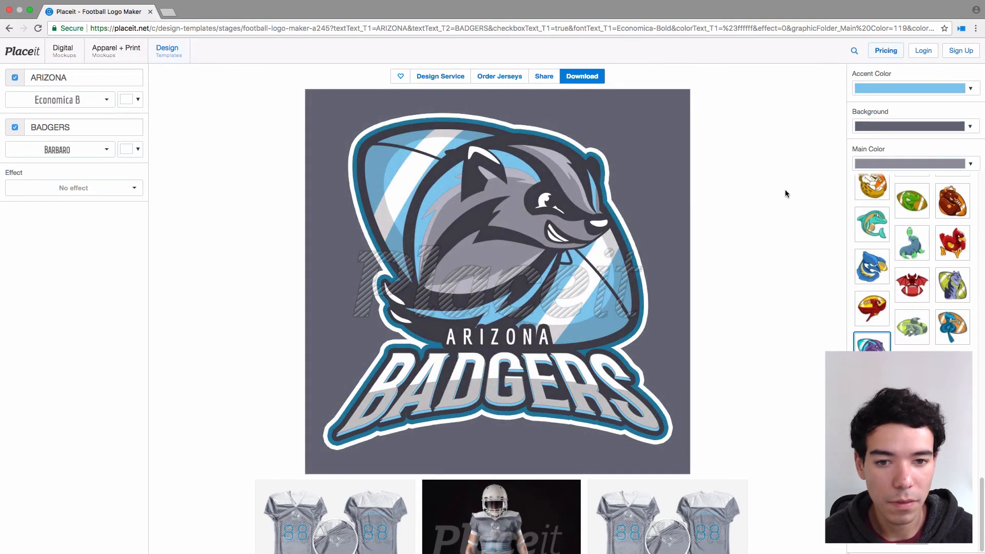
# Step: Lighten the accent color to the custom blue #9cd5f4
pyautogui.click(885, 89)
pyautogui.click(776, 76)
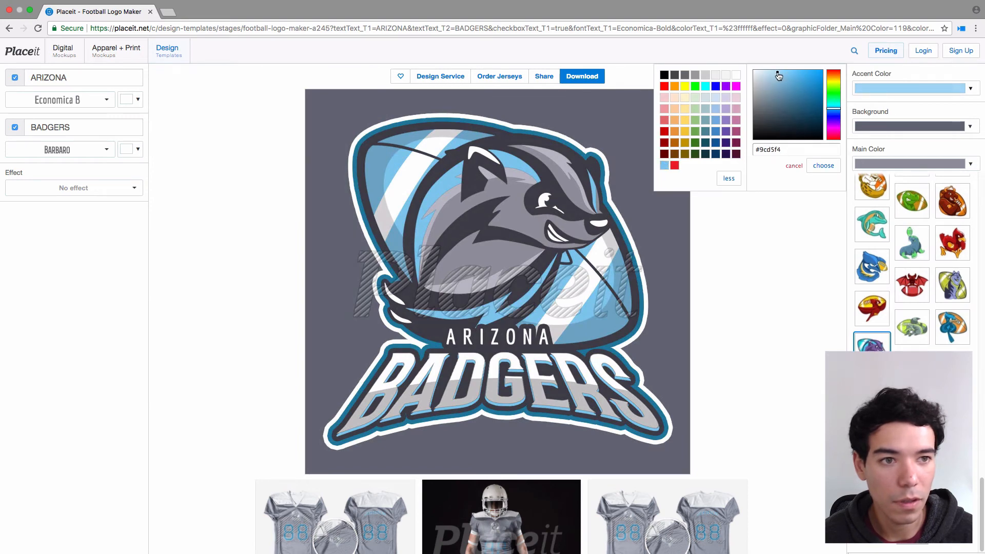
pyautogui.click(821, 166)
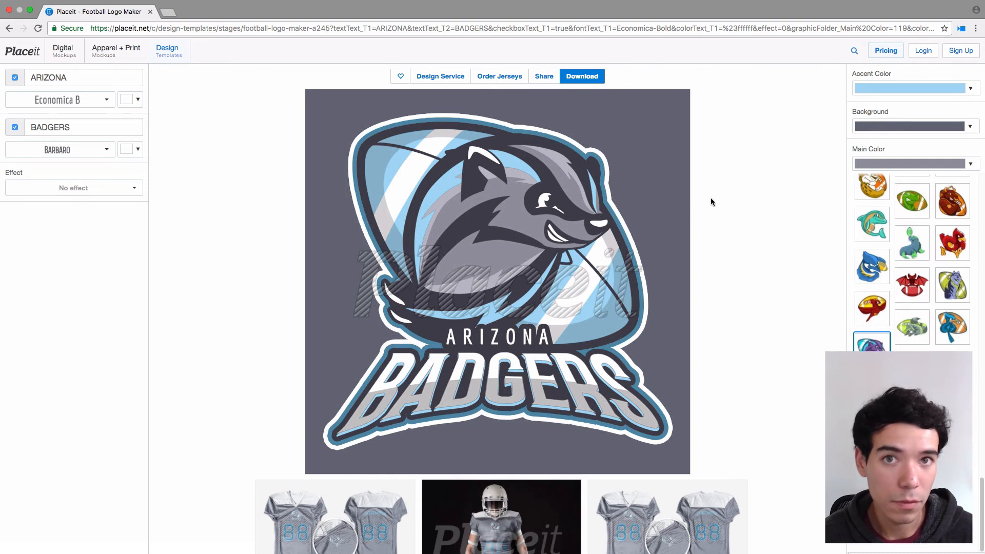
# Step: Make the logo's background transparent
pyautogui.click(877, 127)
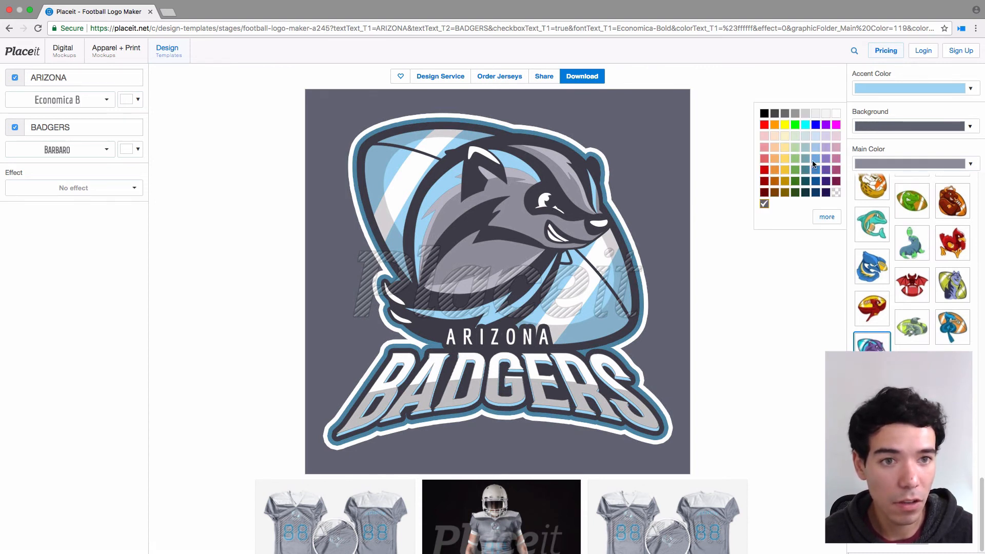
pyautogui.click(837, 195)
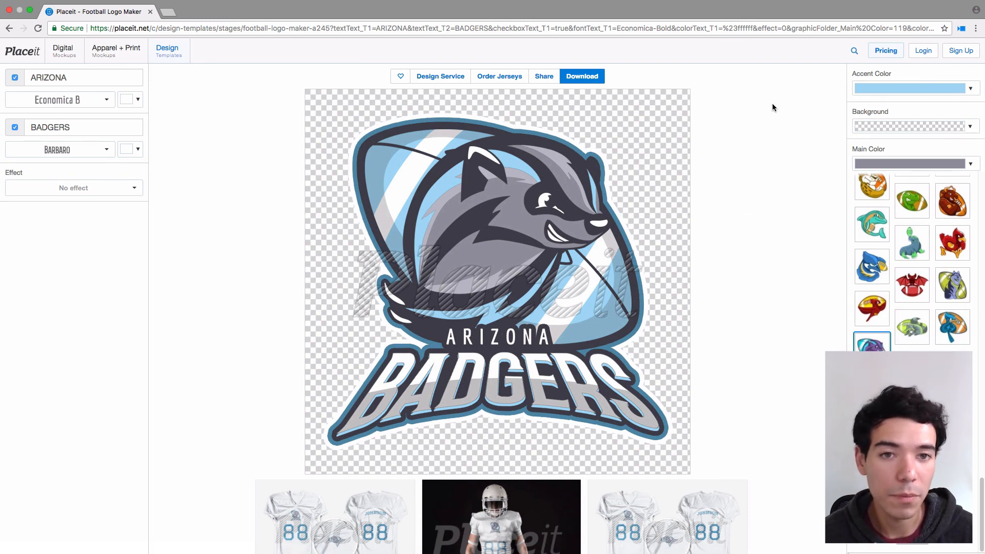
# Step: Review the download options for the logo's PNG size and license, and close them without purchasing
pyautogui.click(582, 76)
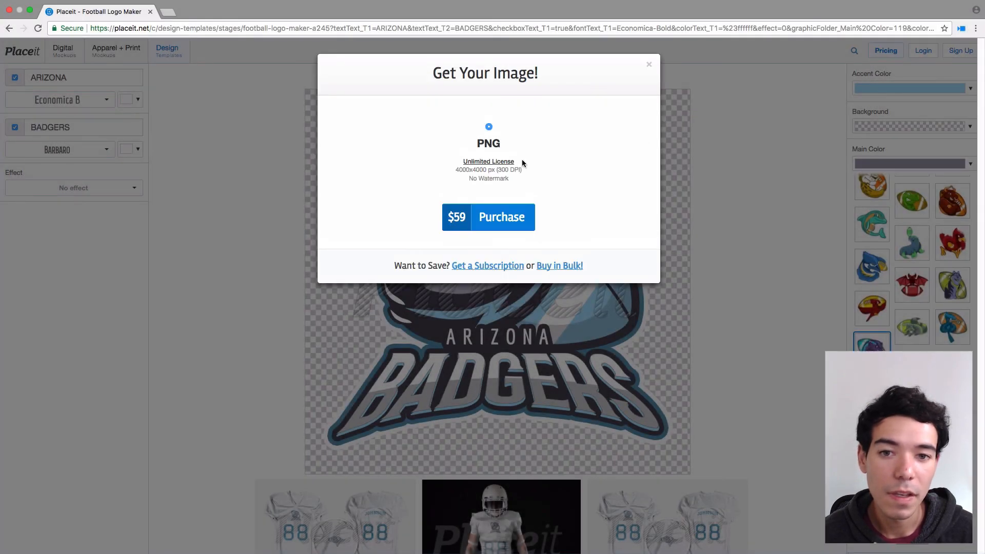
pyautogui.moveTo(449, 169); pyautogui.dragTo(534, 176)
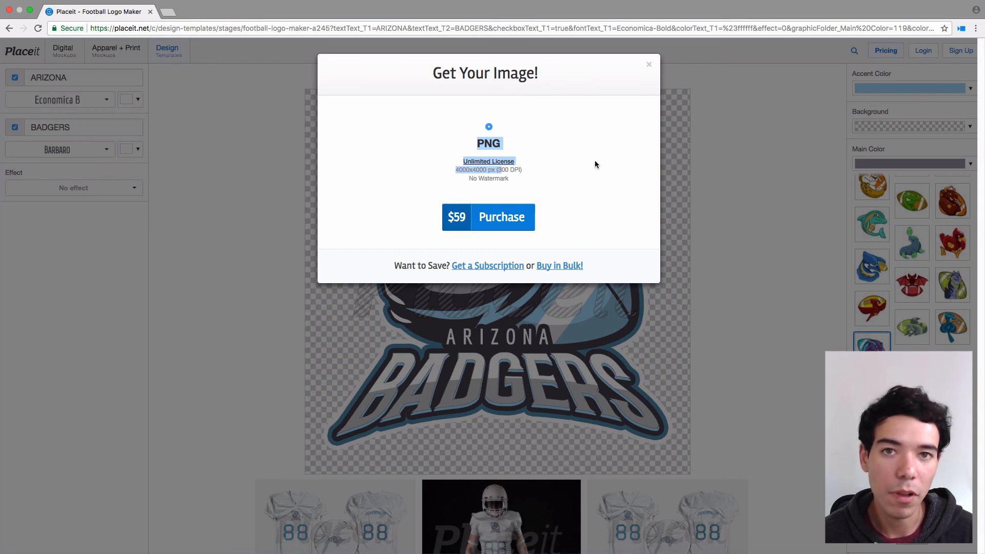
pyautogui.click(650, 66)
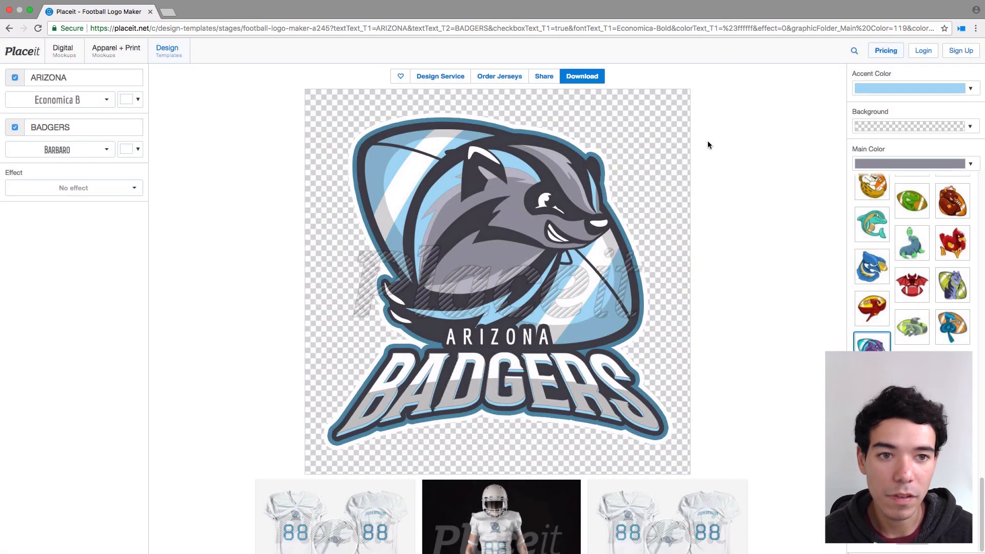